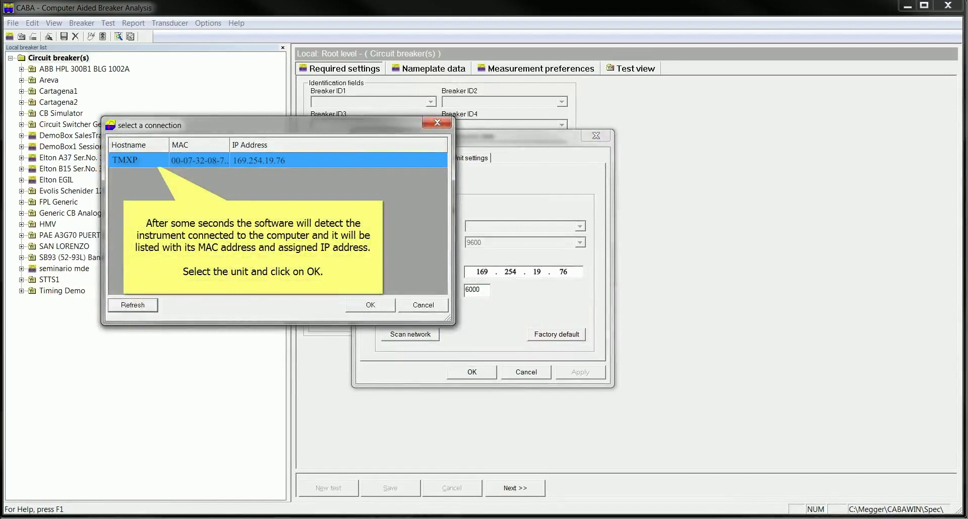
Step: Use the detected TMXP instrument at 169.254.19.76, port 6000, and save the Ethernet settings
key("Return")
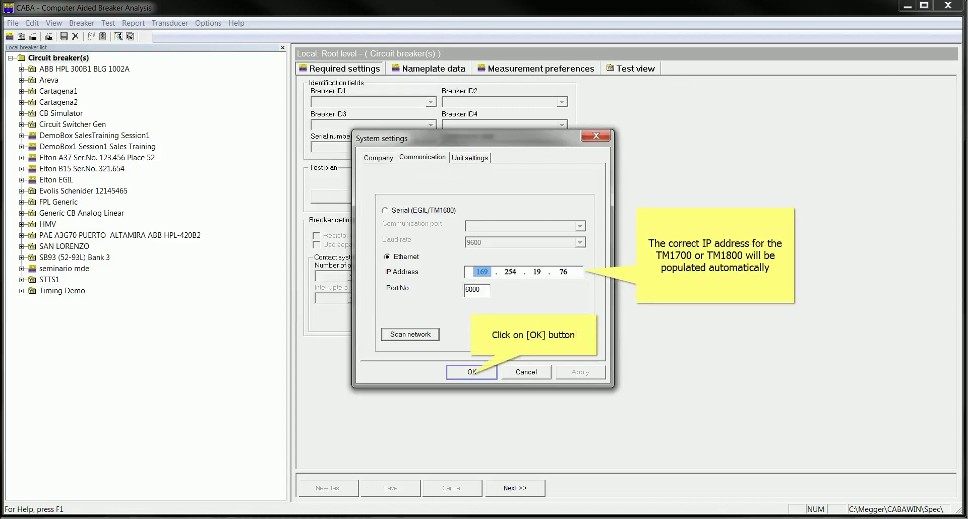
key("Return")
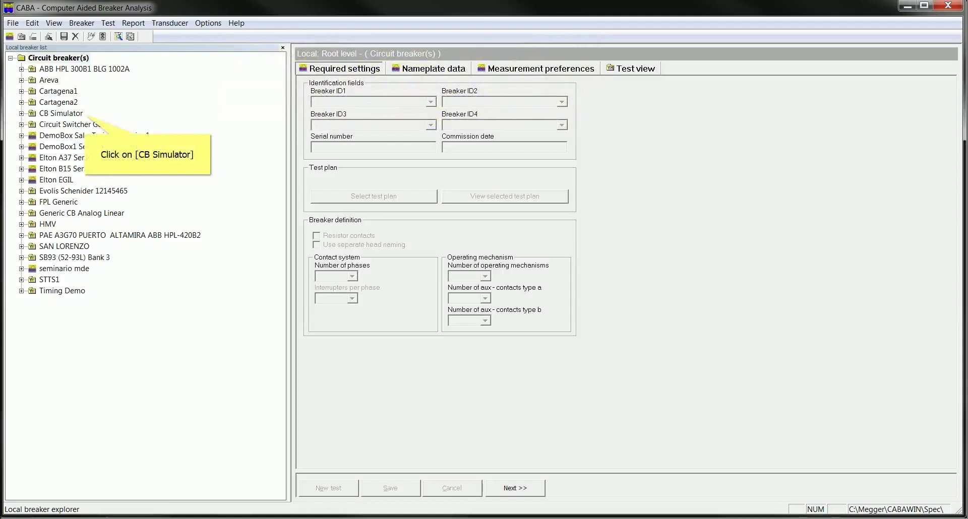
Step: Create a new CB Simulator test and select its Close operation
left_click(60, 114)
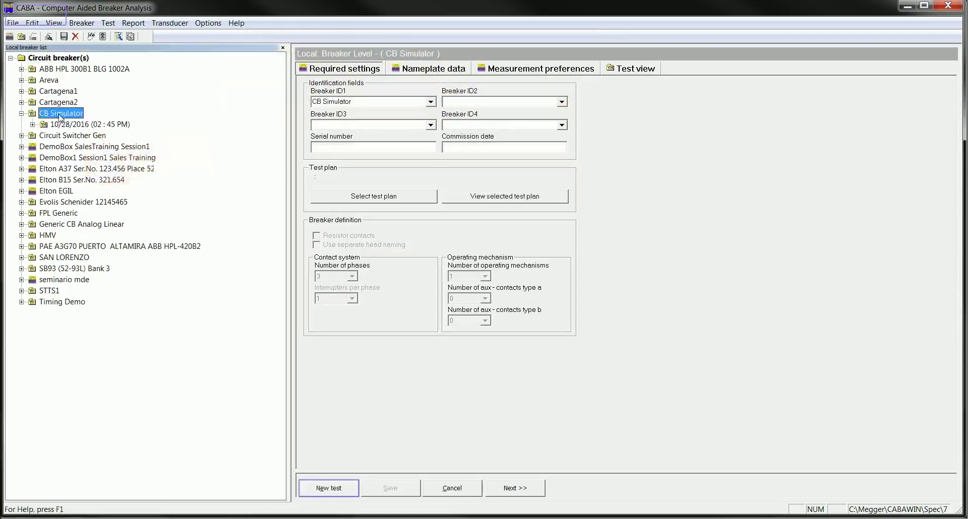
left_click(333, 489)
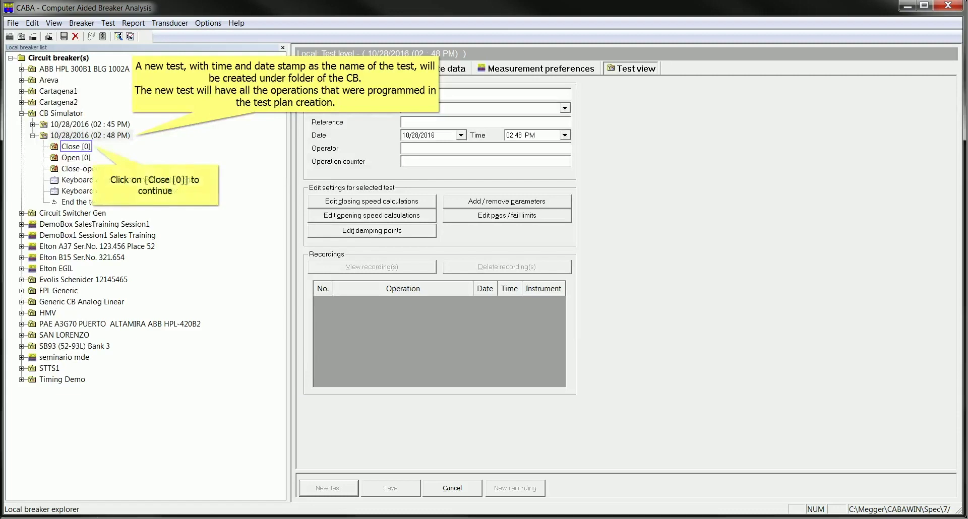
left_click(75, 146)
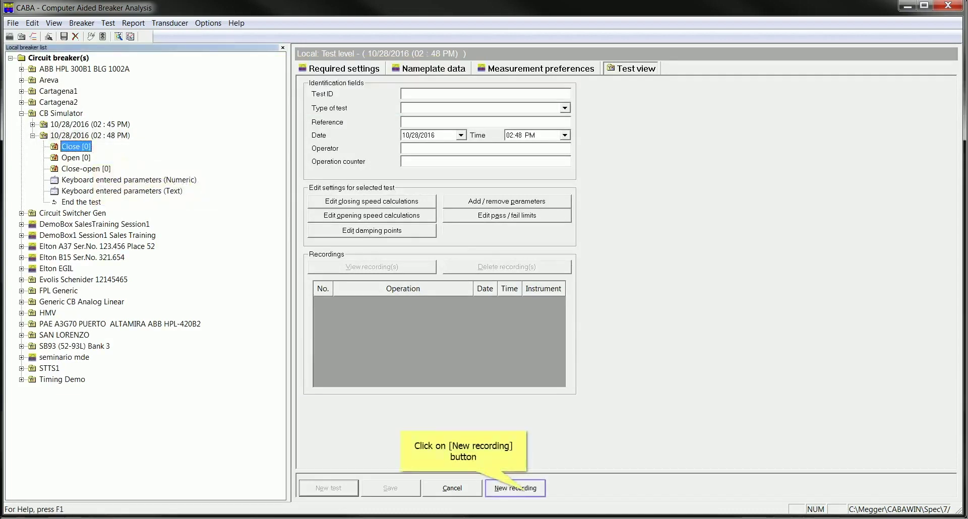
Step: Start a new recording for Close, launching the CABA Remote Interface
left_click(516, 489)
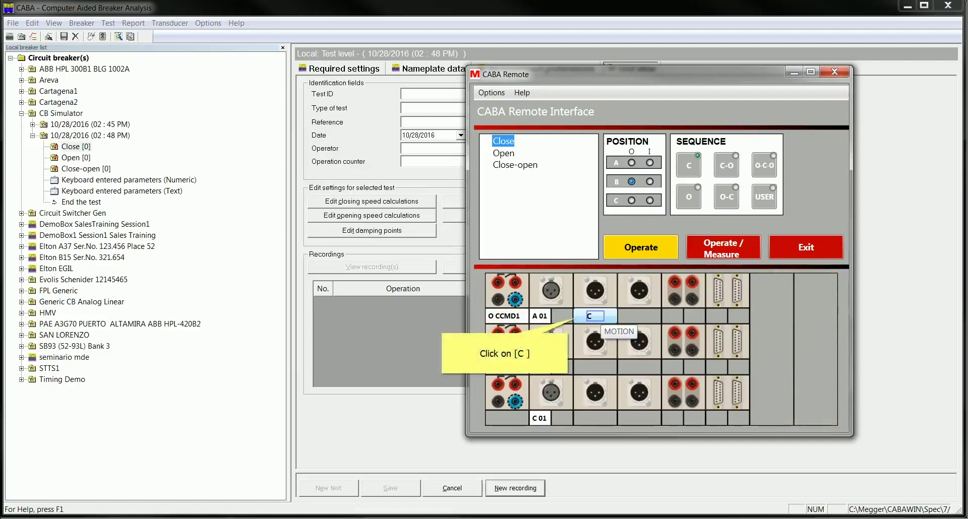
Step: Assign the TS-25 transducer to motion channel C
left_click(595, 316)
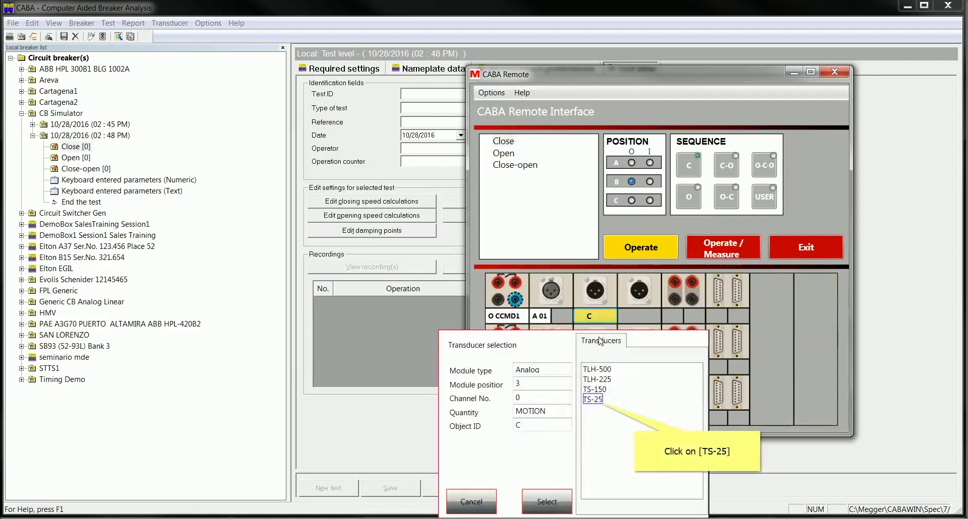
left_click(594, 399)
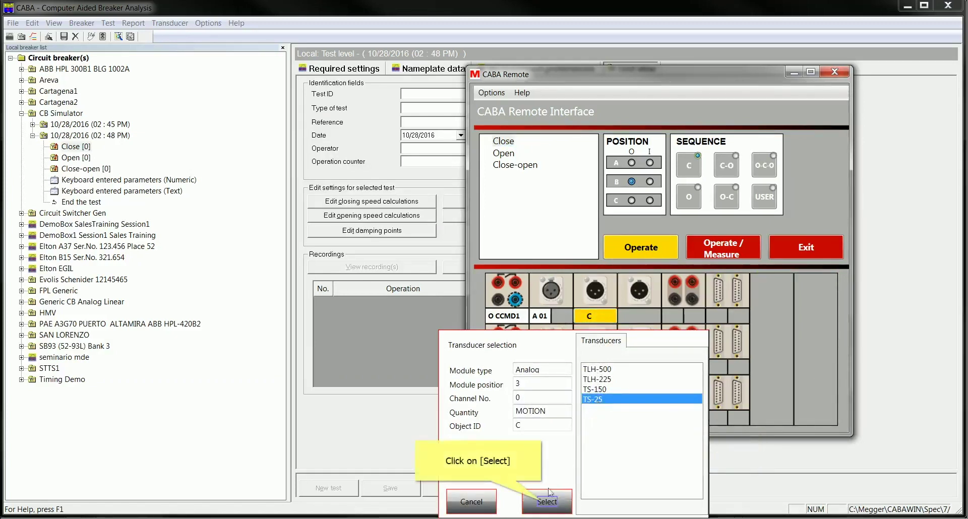
left_click(542, 503)
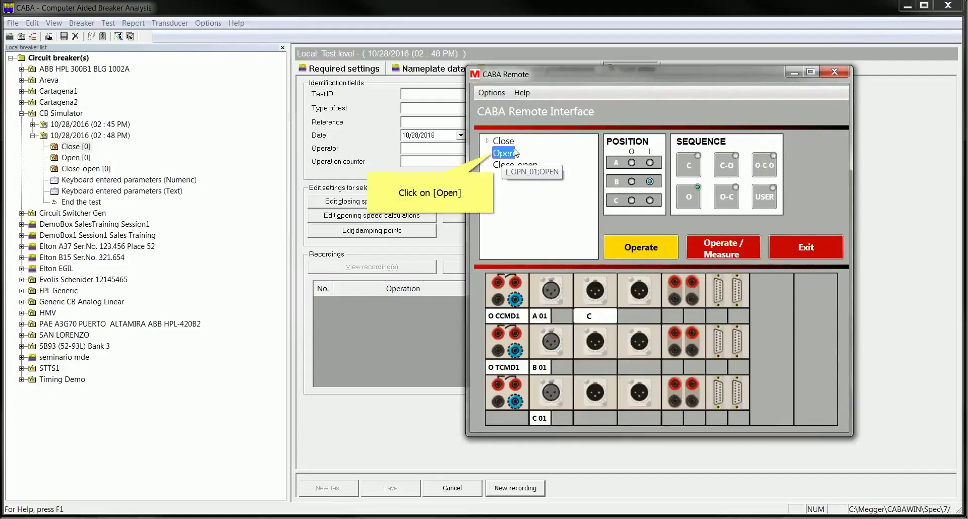
Step: Select the Open operation and operate the breaker to measure it
left_click(502, 153)
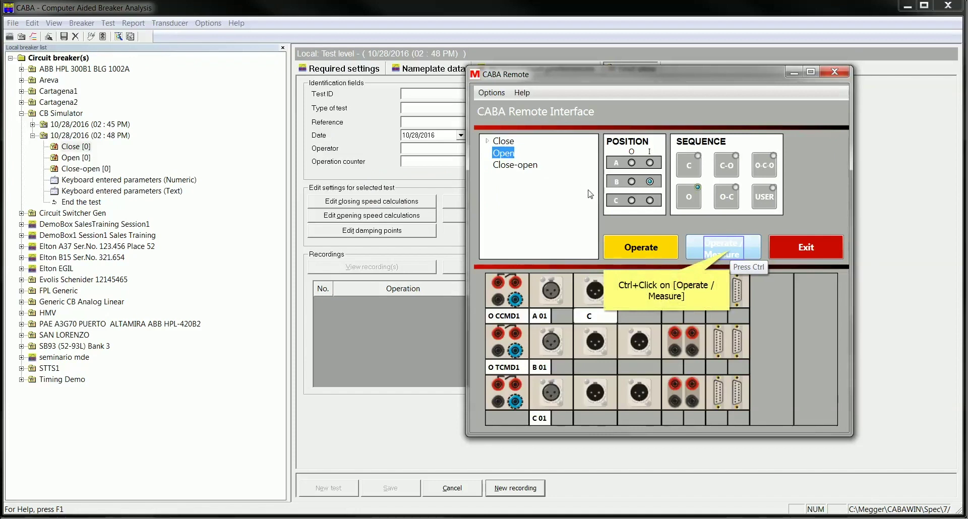
left_click(731, 254, "ctrl")
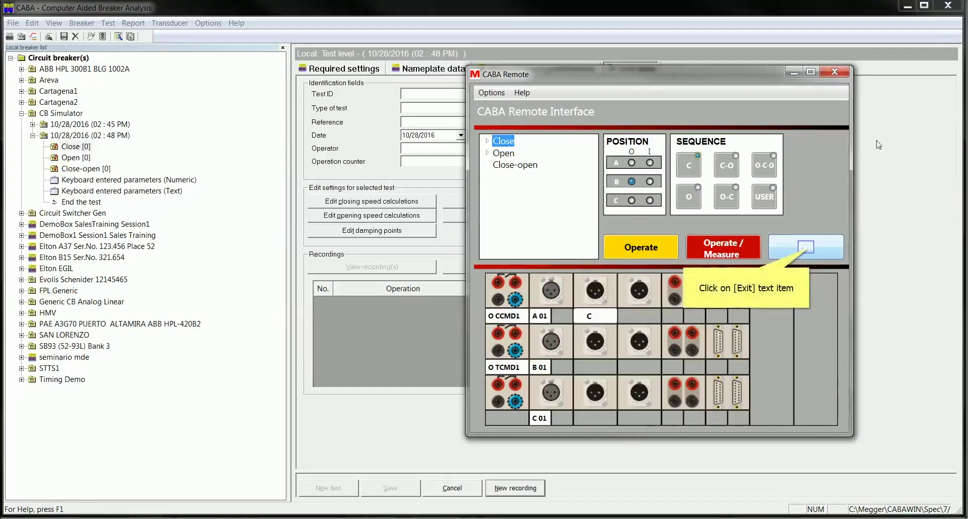
Step: Exit the remote interface, storing Close [1] and Open [1] results
left_click(806, 247)
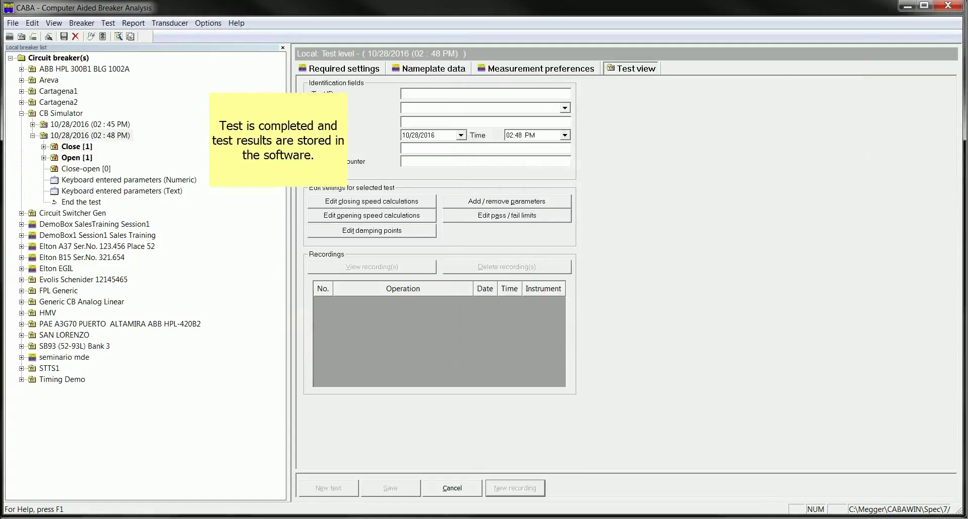